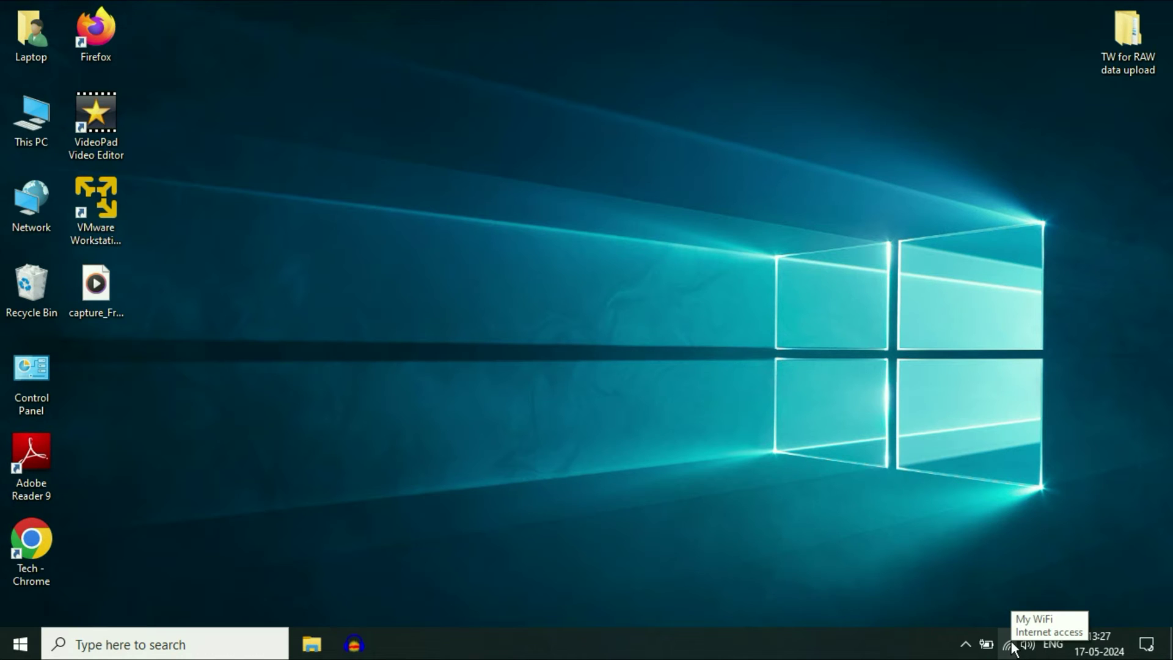
- Open Network & Internet settings from the network tray icon's context menu
right_click(1012, 647)
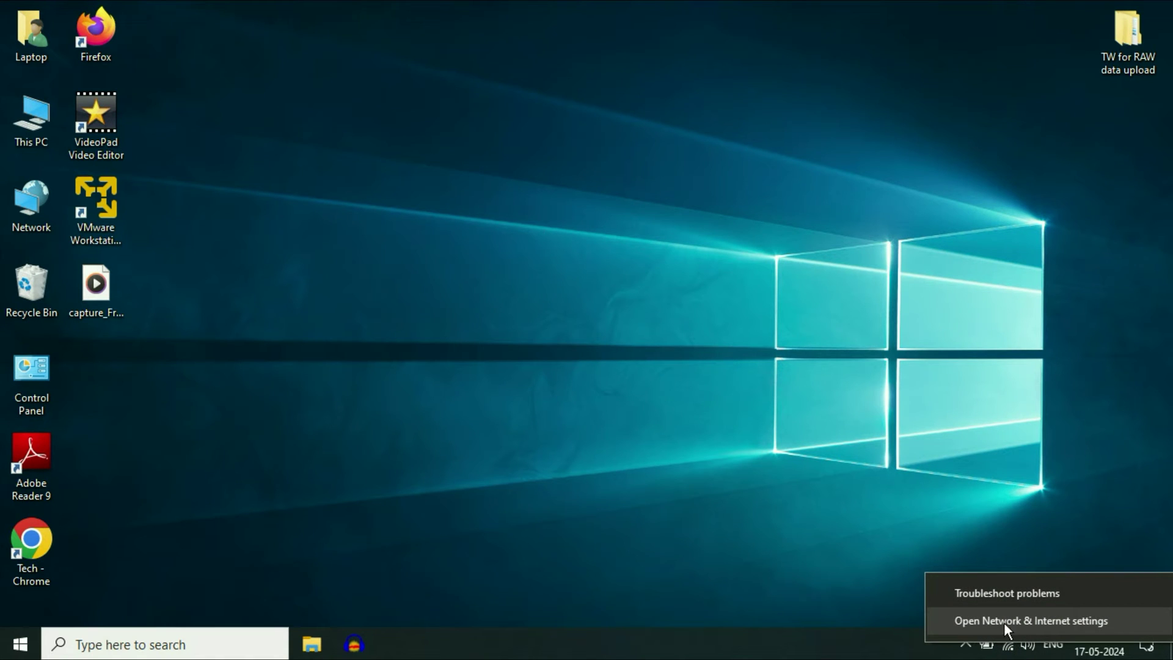
click(1090, 620)
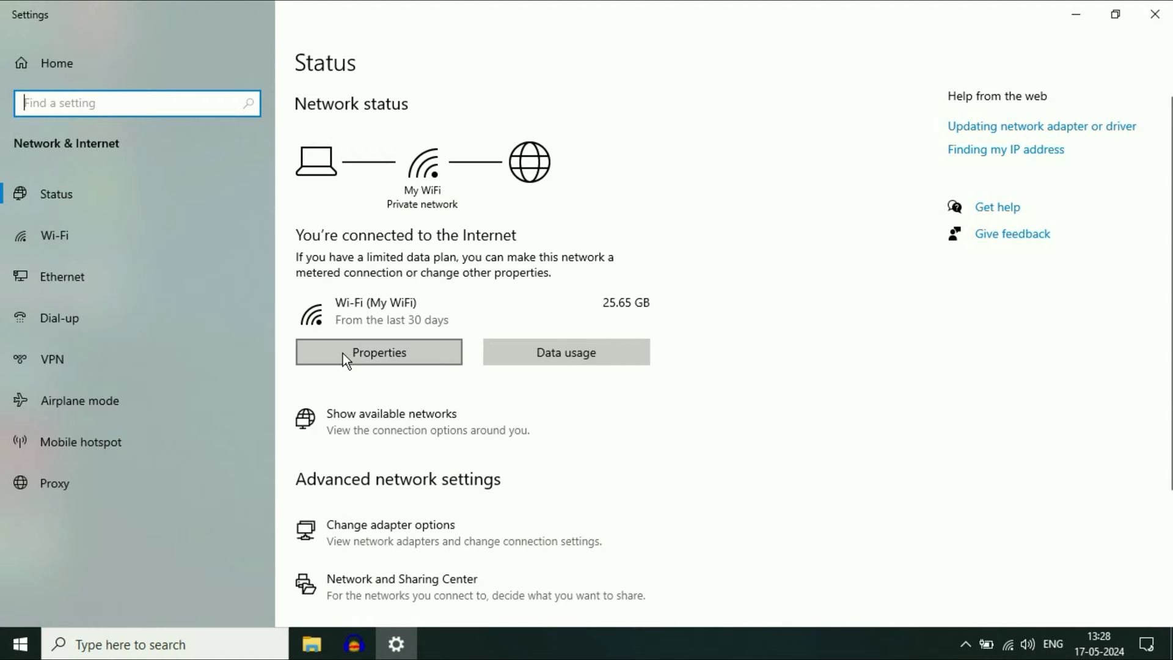
- Open the My WiFi connection properties and highlight its IPv4 address 192.168.18.184
click(392, 349)
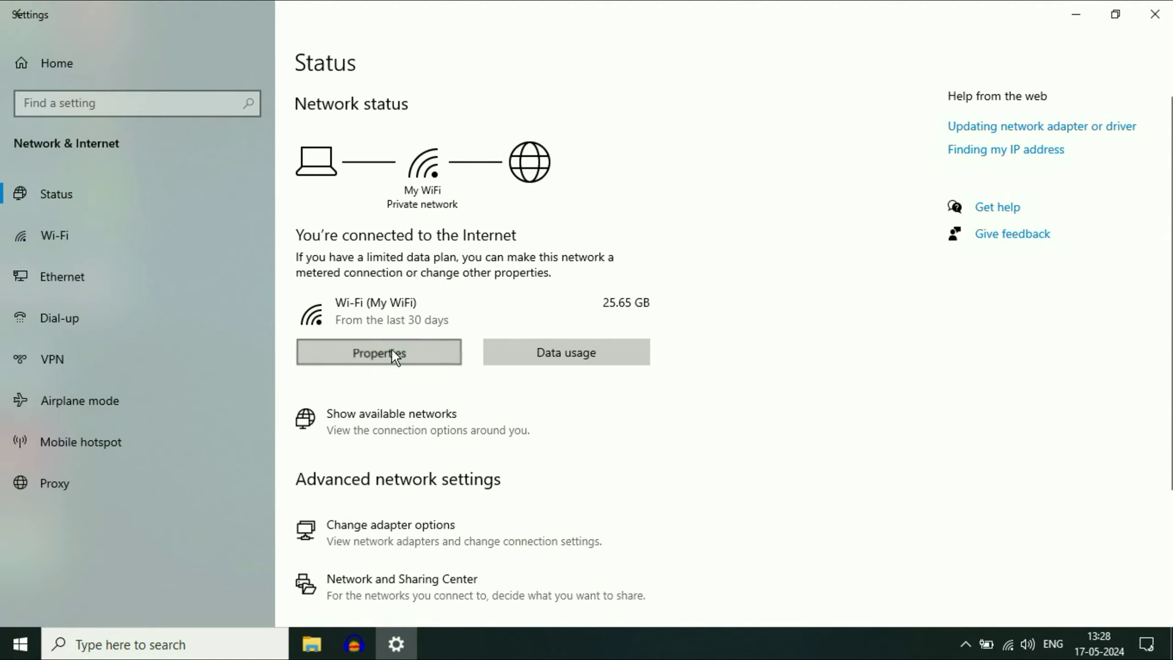
scroll(636, 280, down, 5)
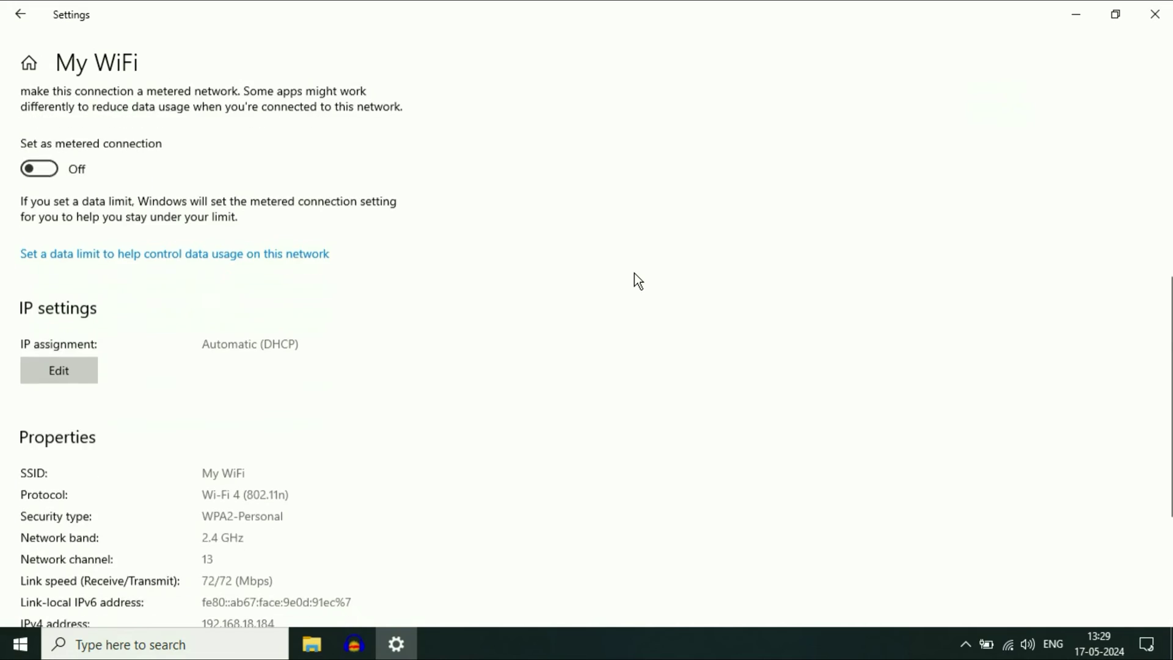
scroll(637, 281, down, 3)
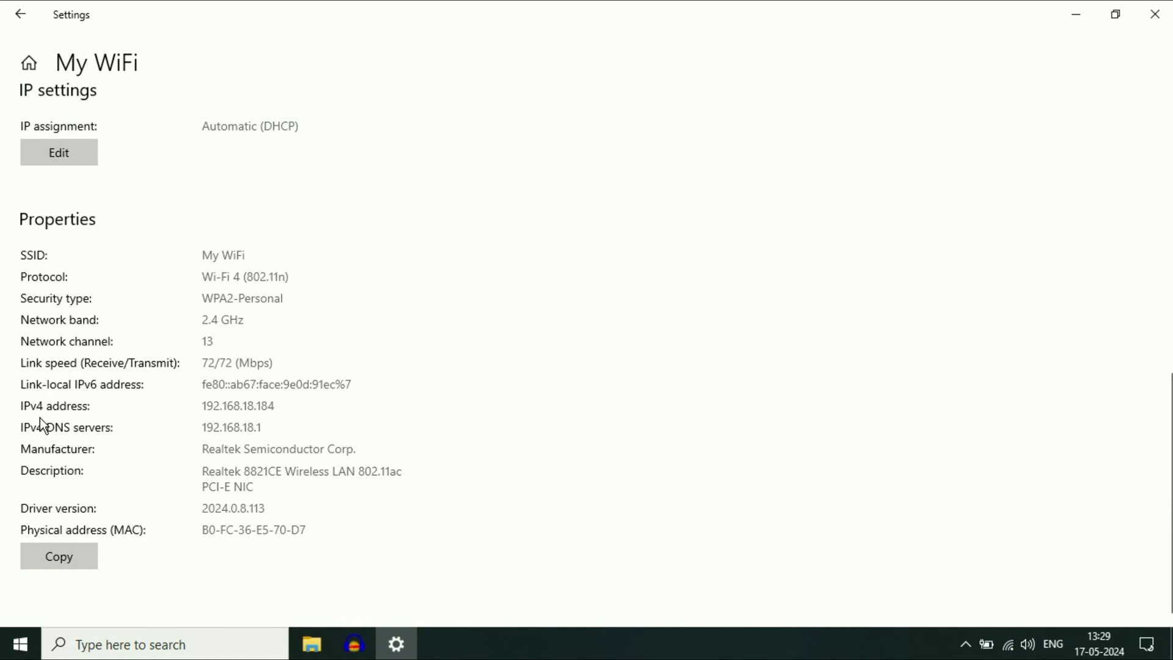
mouse_move(203, 405)
mouse_down()
mouse_move(283, 405)
mouse_move(188, 406)
mouse_up()
click(298, 406)
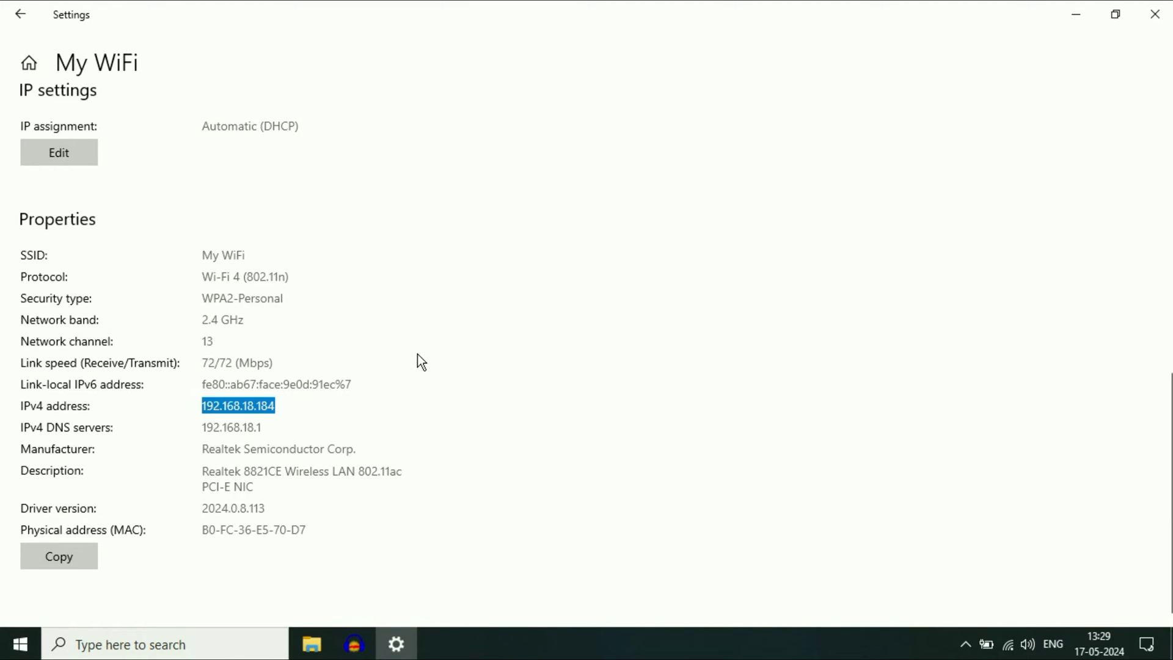
- Close Settings and launch Command Prompt from a Start menu search for cmd
click(1157, 15)
click(17, 642)
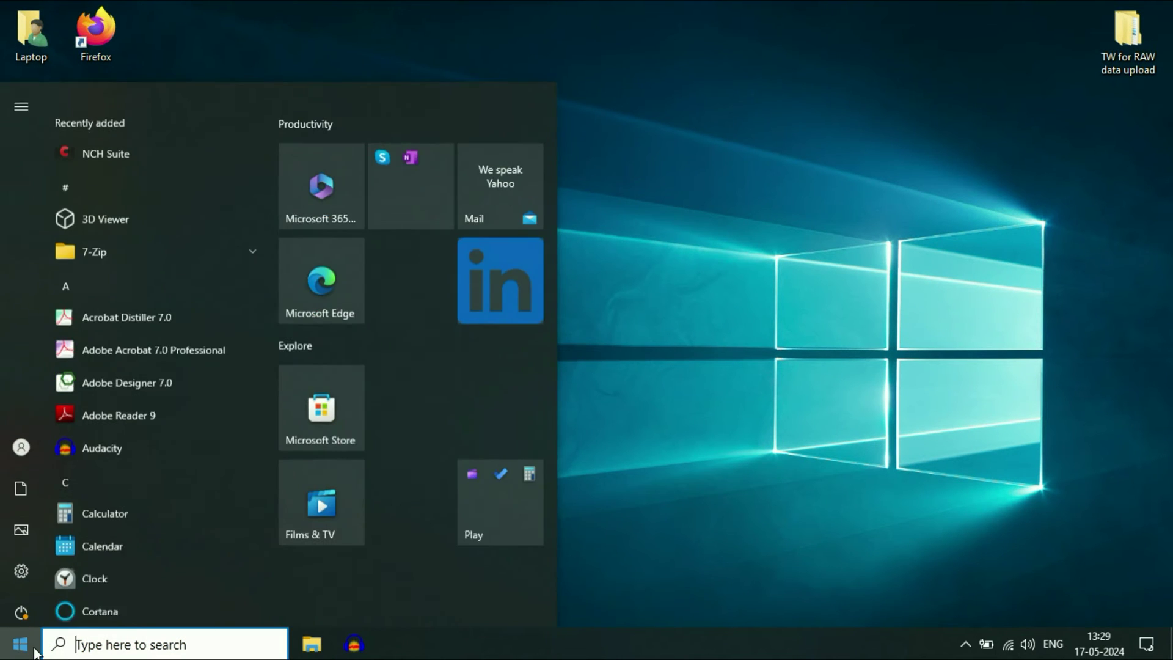
click(89, 644)
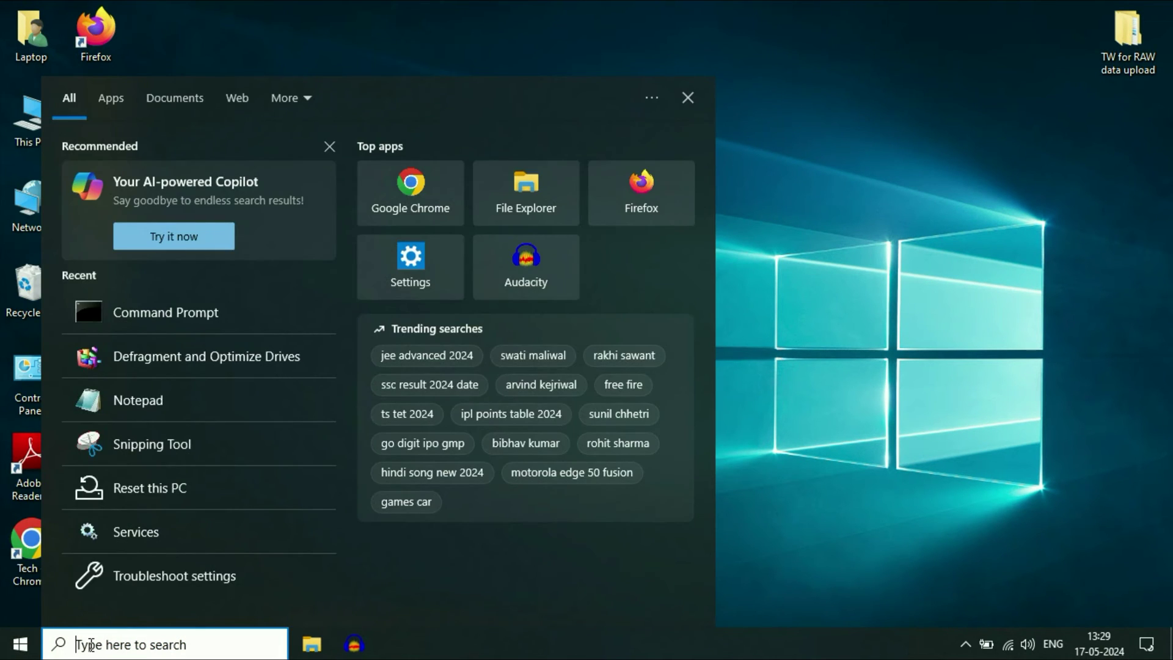
text(cmd)
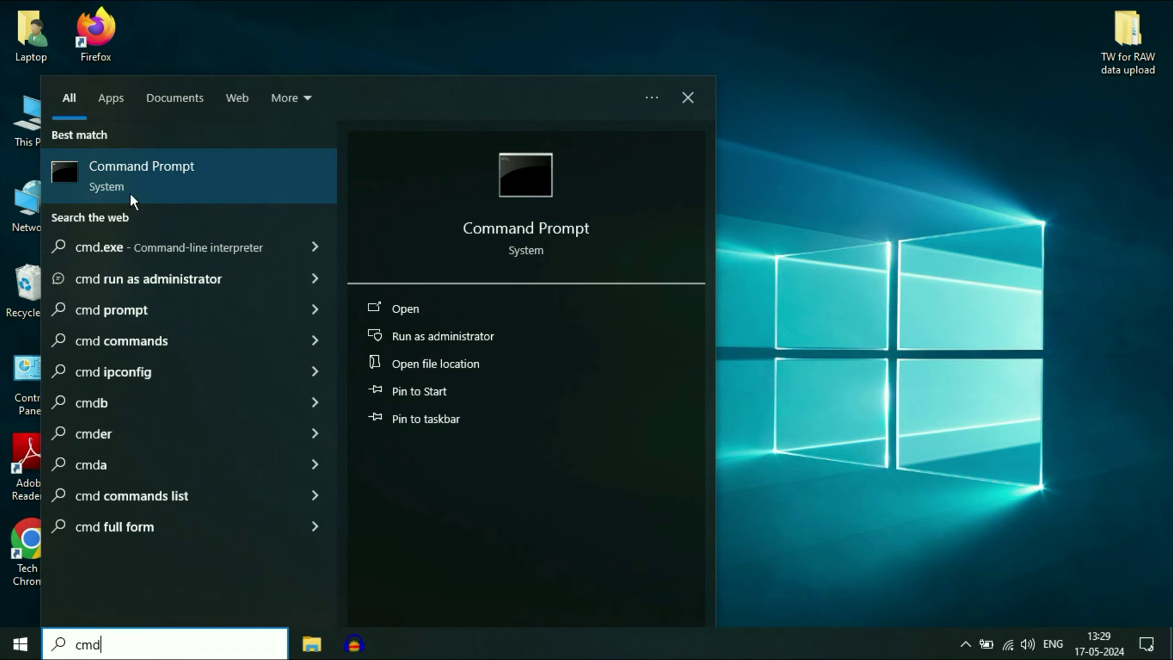
click(163, 173)
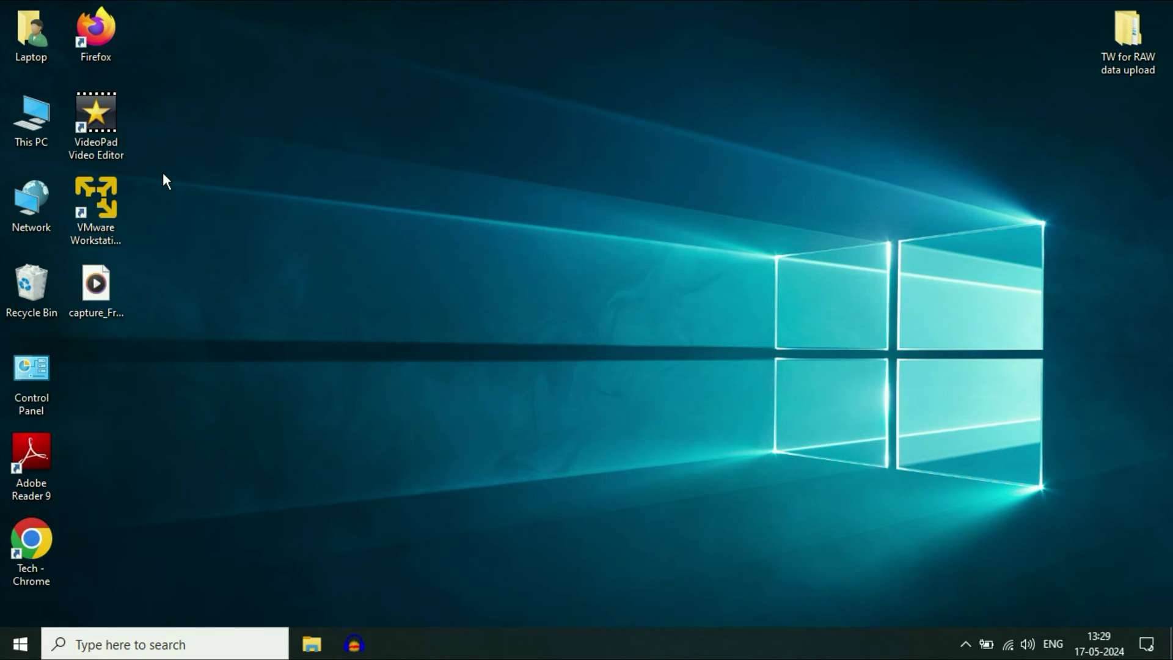
- Reposition the Command Prompt window, run ipconfig, and maximize the window
drag(359, 61, 526, 91)
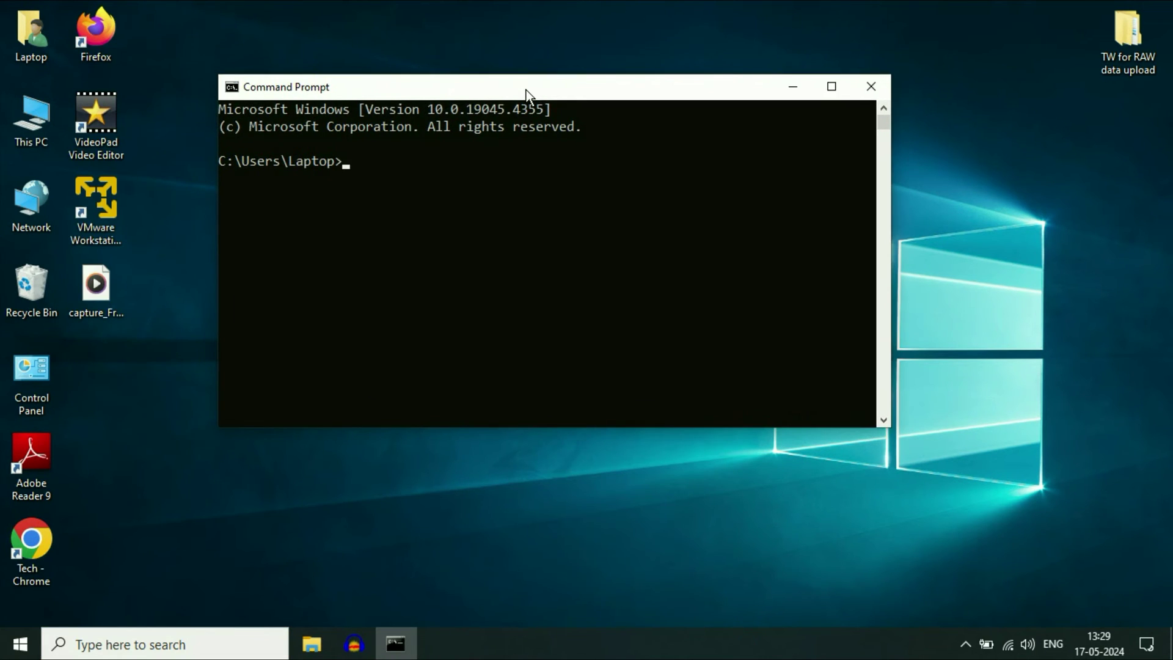
text(ip)
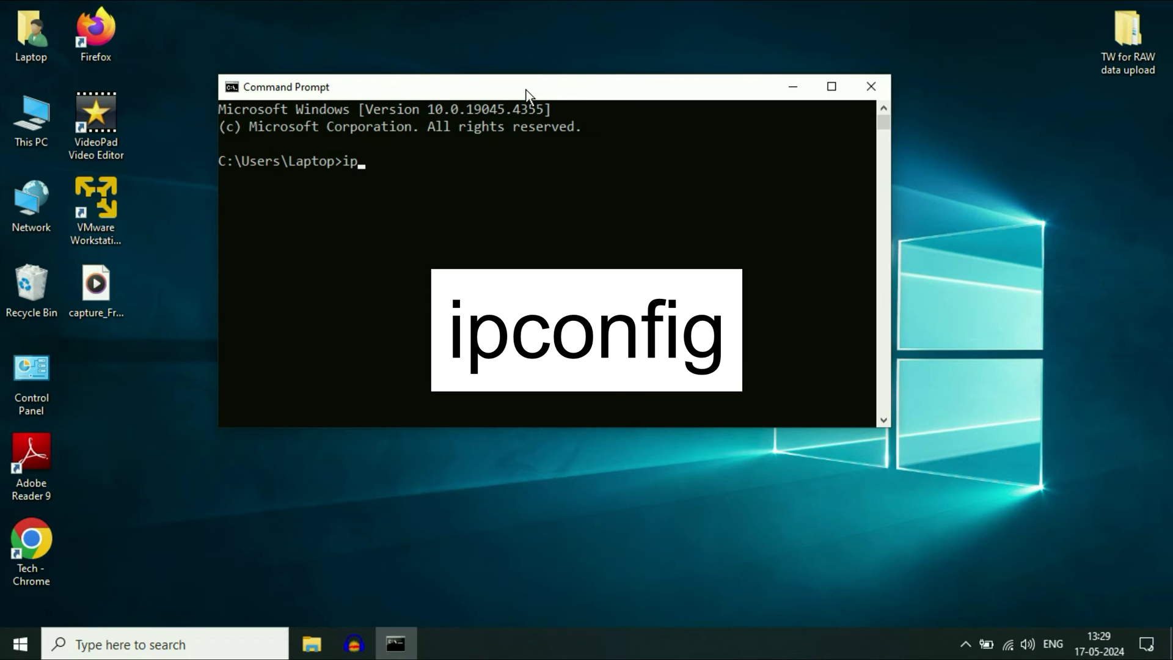
text(config)
key(Return)
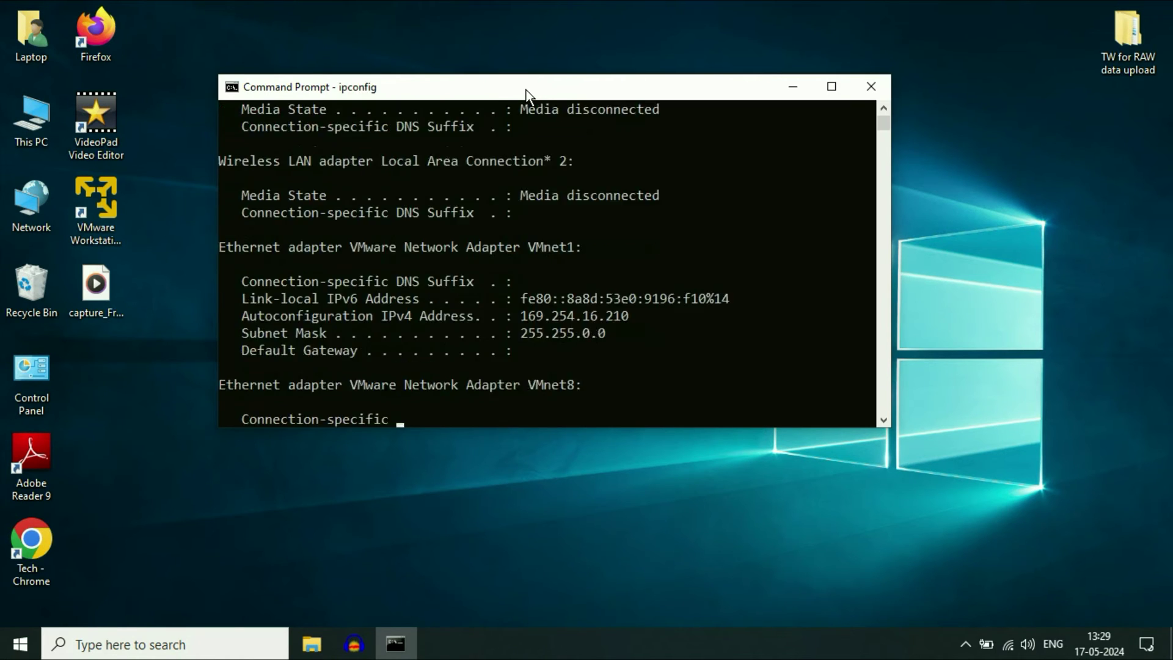
click(829, 88)
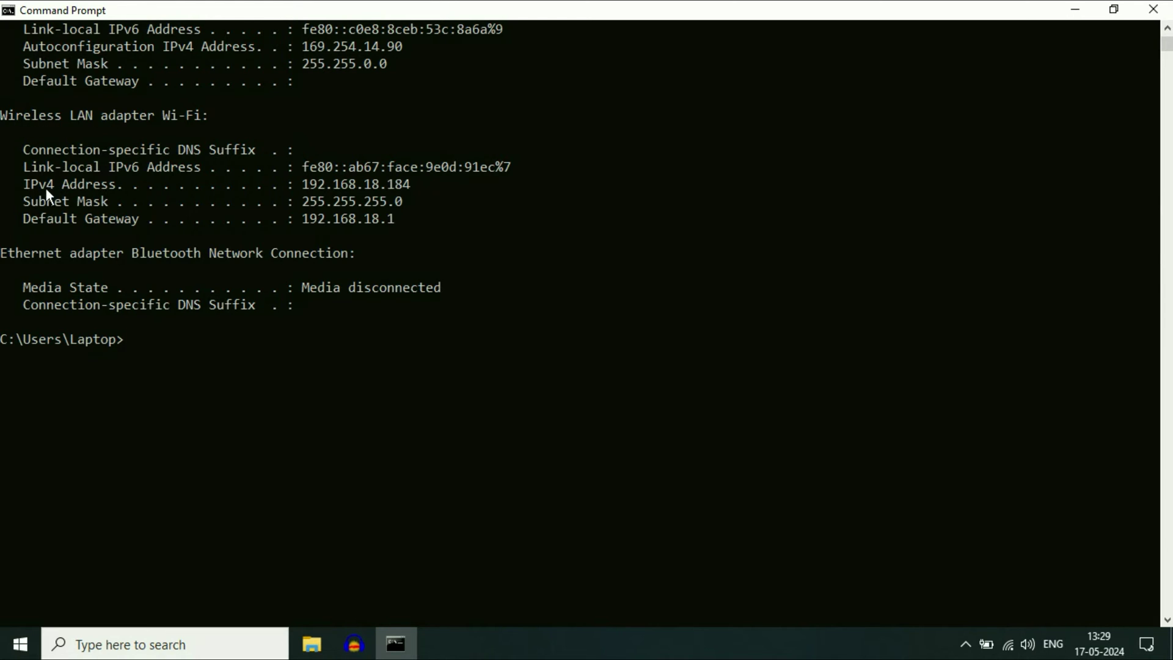
- Highlight the Wi-Fi IPv4 address 192.168.18.184, subnet mask 255.255.255.0 and gateway 192.168.18.1
drag(303, 183, 422, 180)
key(Down)
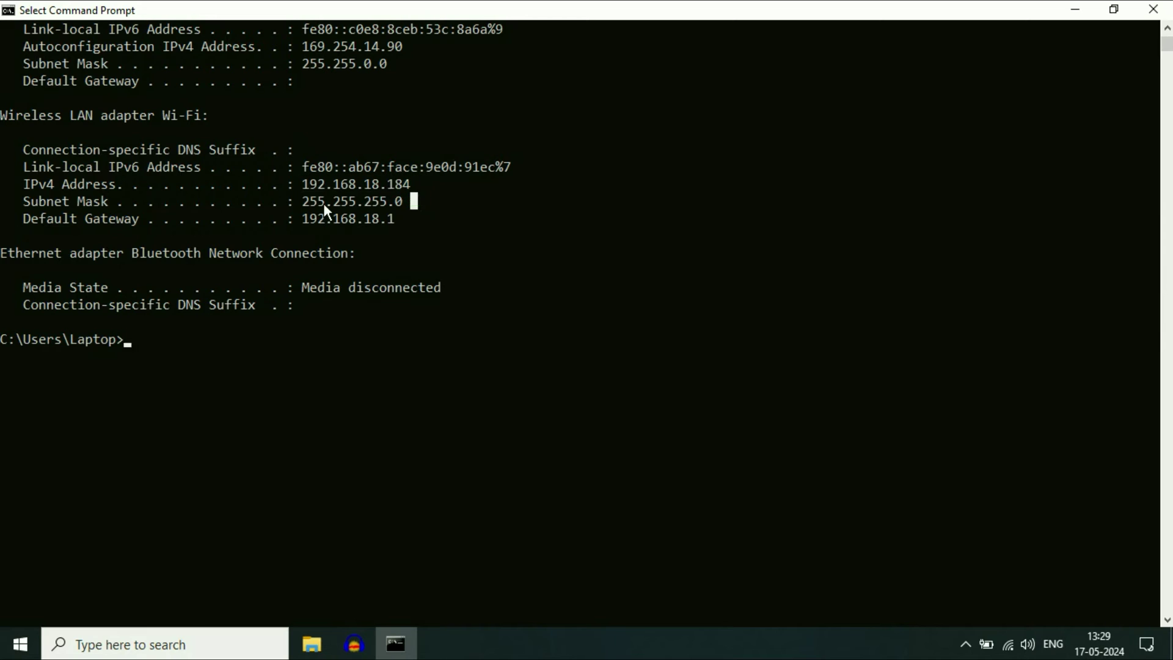
drag(308, 201, 419, 209)
key(Down)
drag(303, 218, 407, 216)
click(407, 216)
- Close Command Prompt and reach Network Connections through Network & Internet settings' Change adapter options
click(1153, 9)
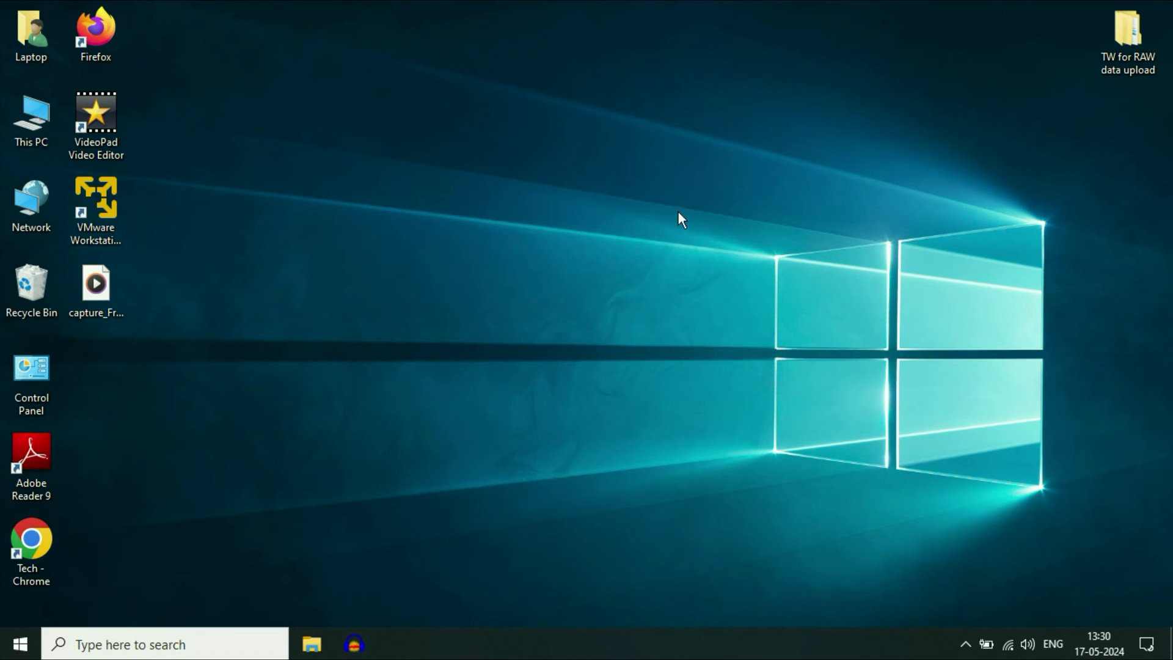
right_click(1014, 649)
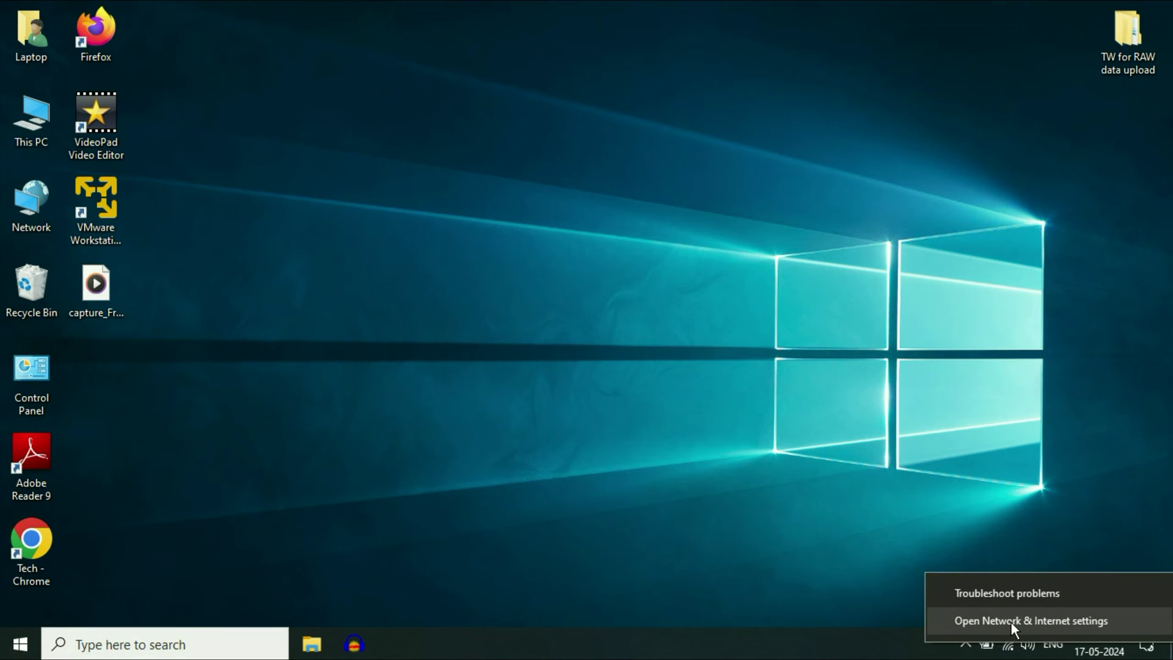
click(1010, 622)
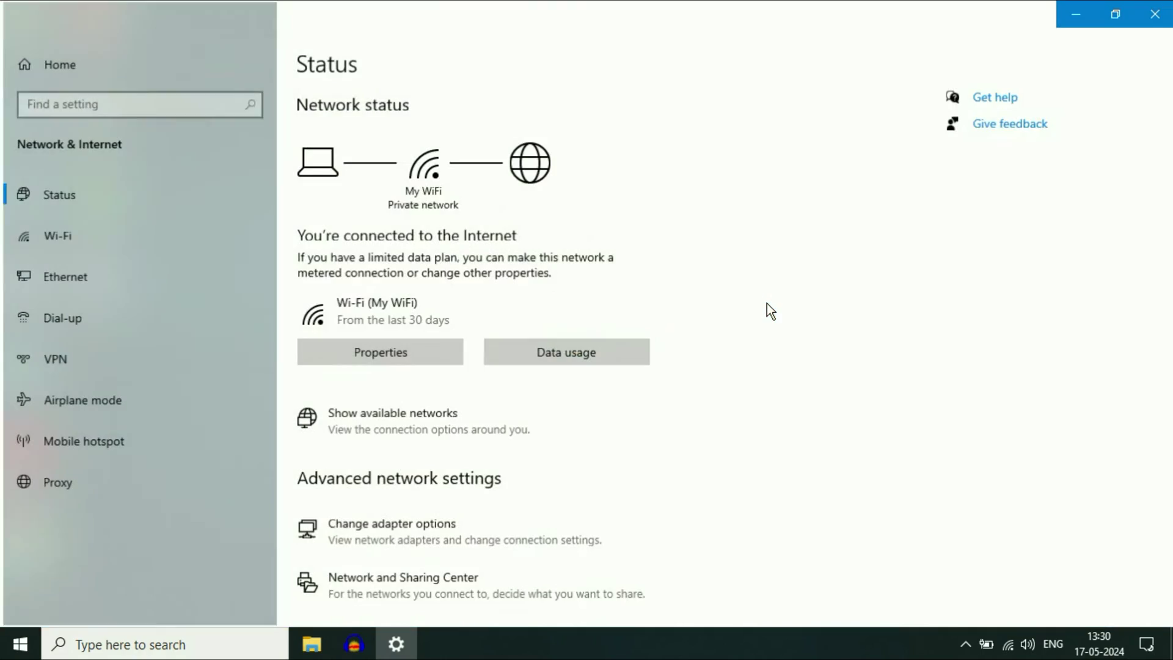
scroll(766, 311, down, 3)
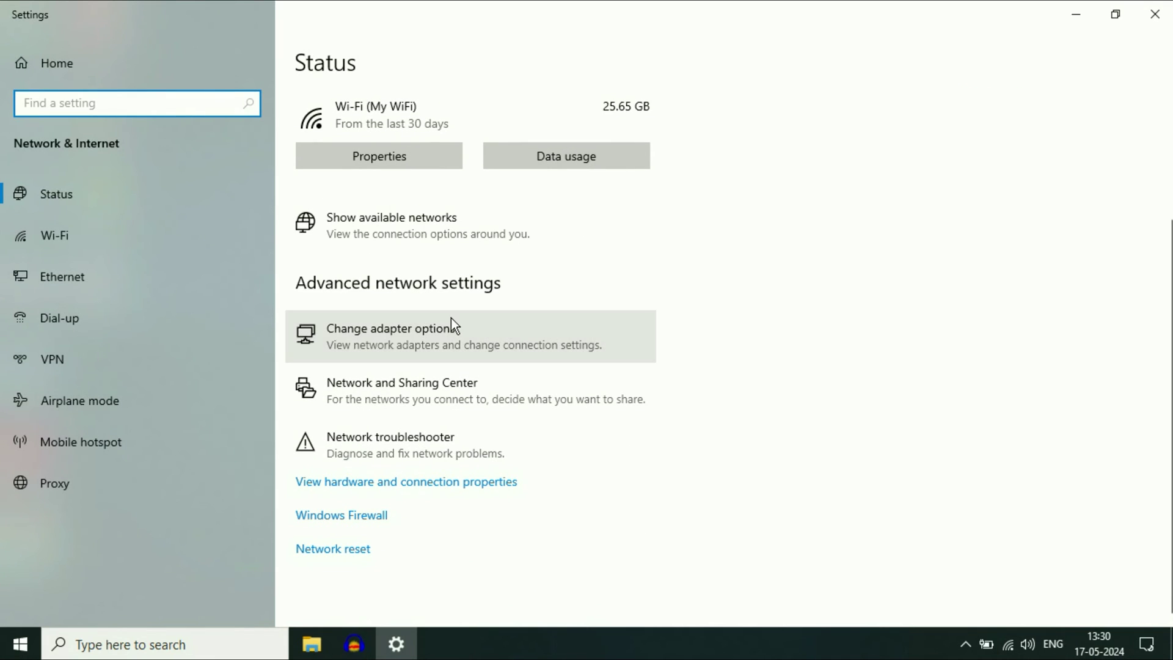
click(417, 339)
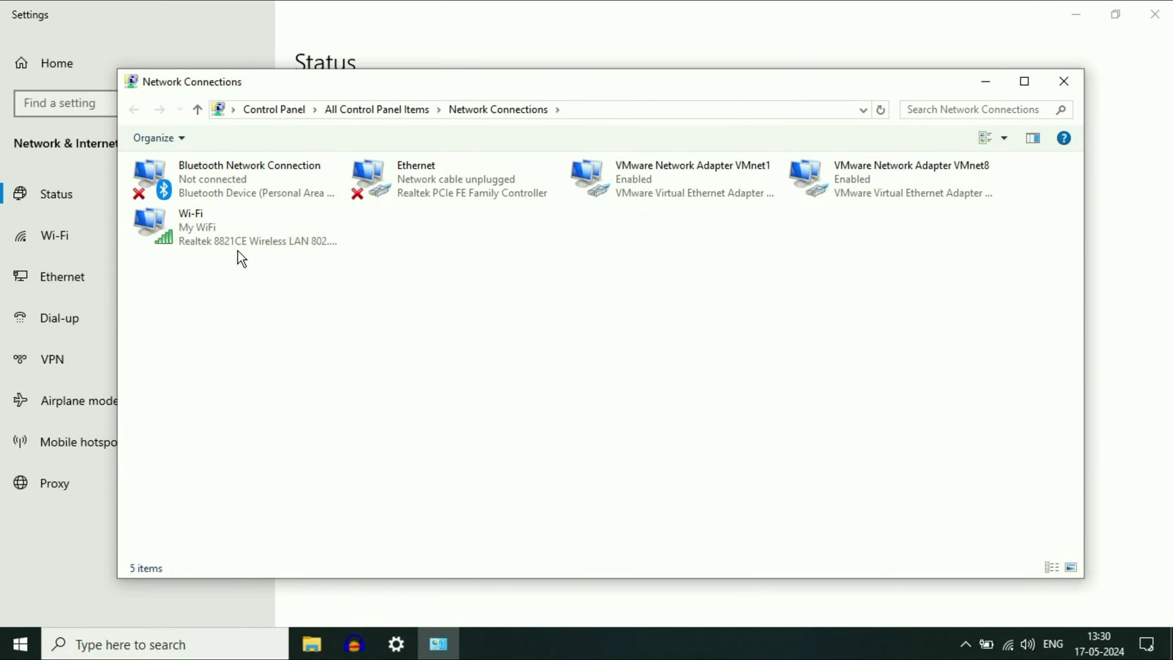
- Select the Wi-Fi and Ethernet adapters, then bring up the Wi-Fi adapter's context menu
click(216, 239)
click(429, 189)
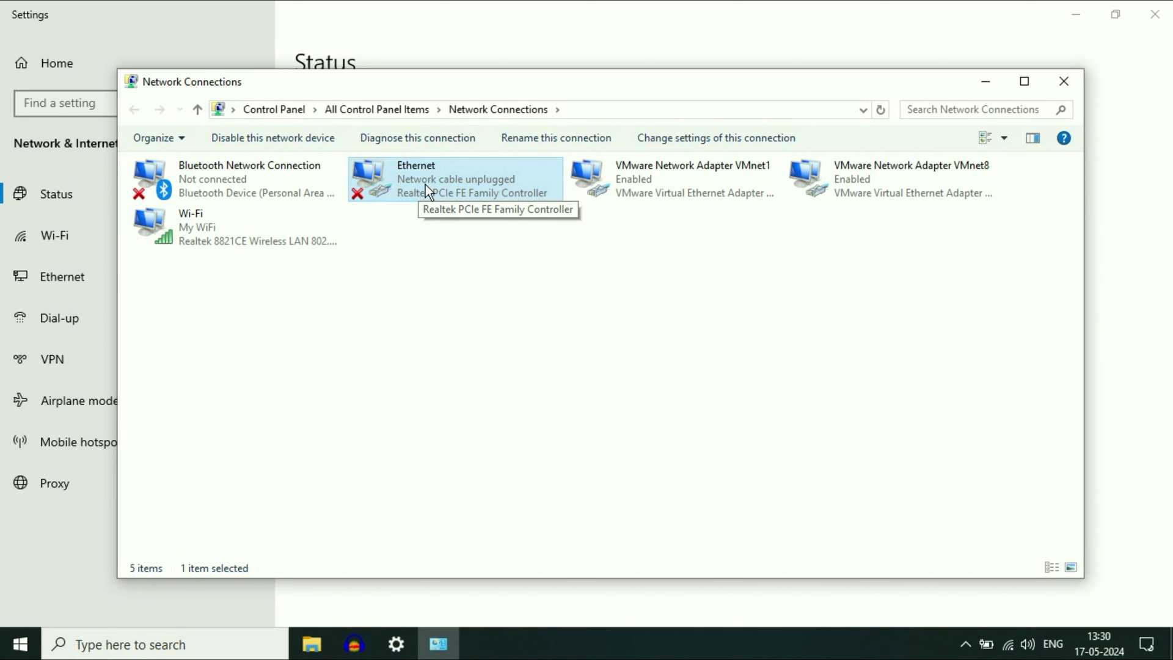
right_click(426, 184)
click(374, 262)
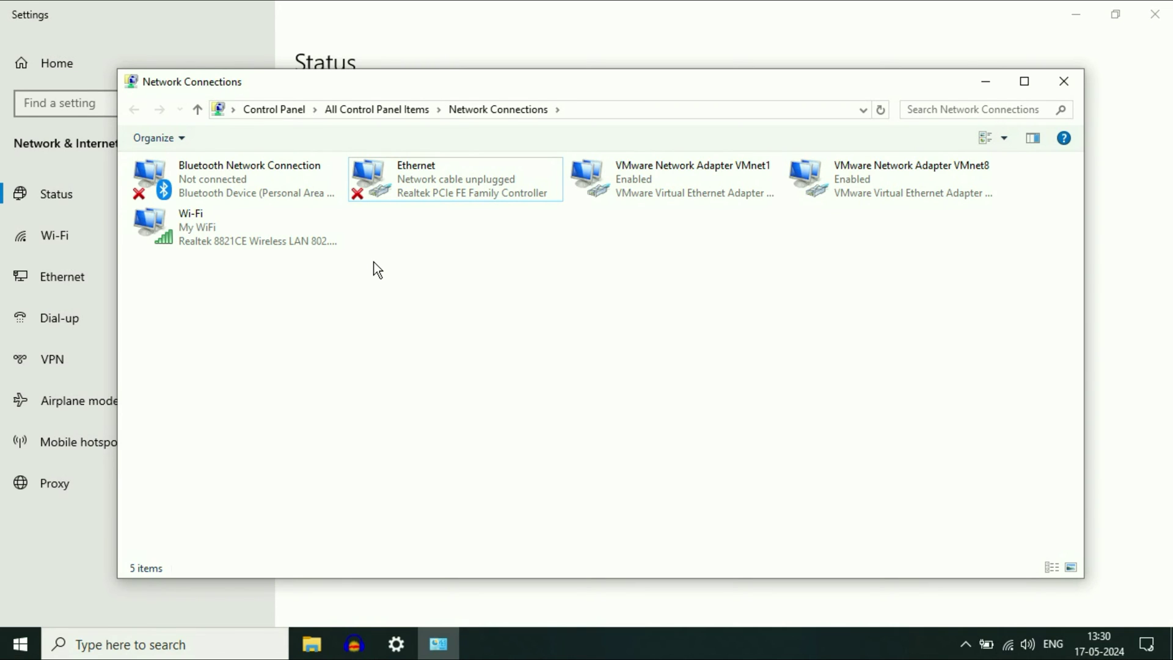
right_click(189, 227)
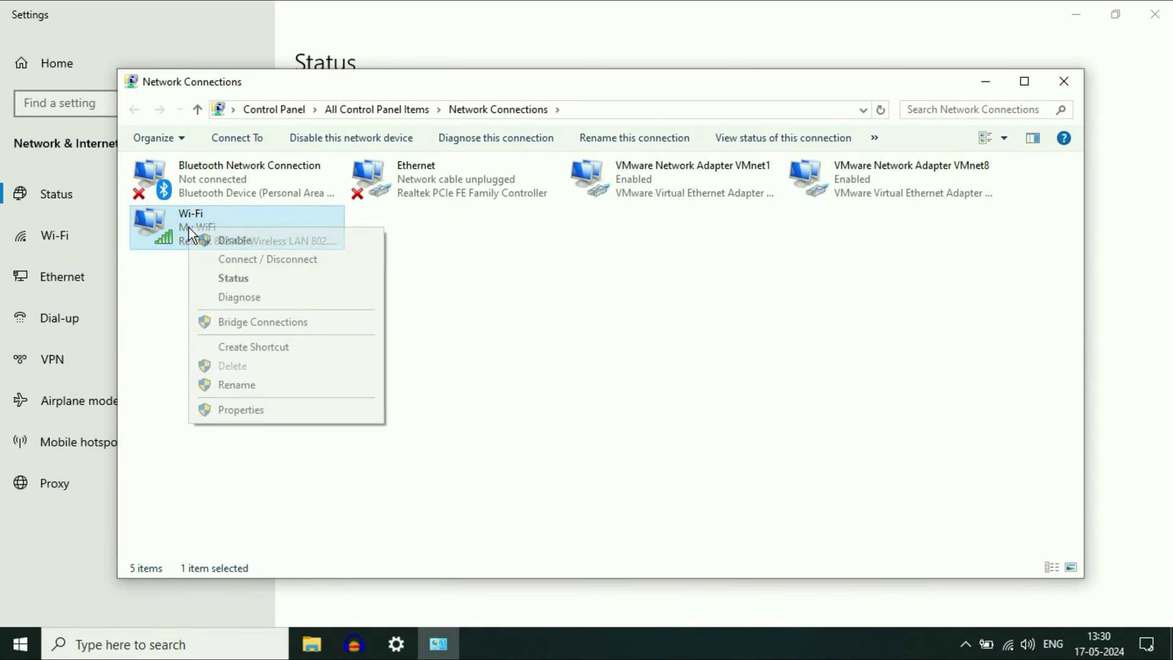
- Open the Wi-Fi adapter's Properties, move the dialog left, and select Internet Protocol Version 4 (TCP/IPv4)
click(265, 410)
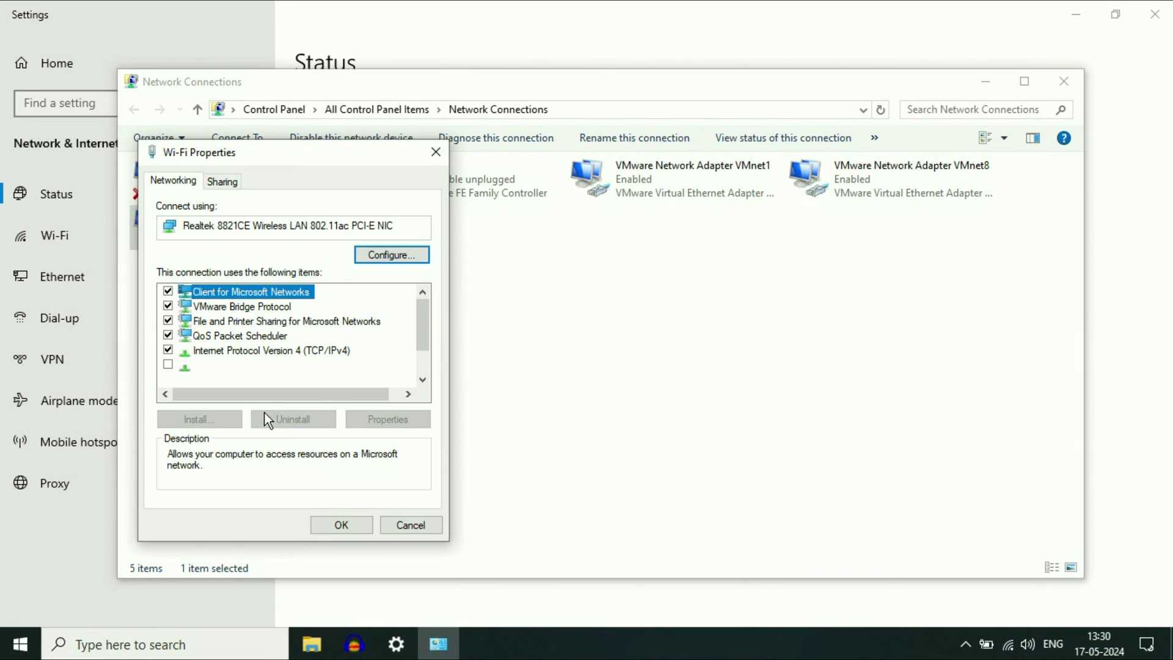
drag(355, 157, 711, 123)
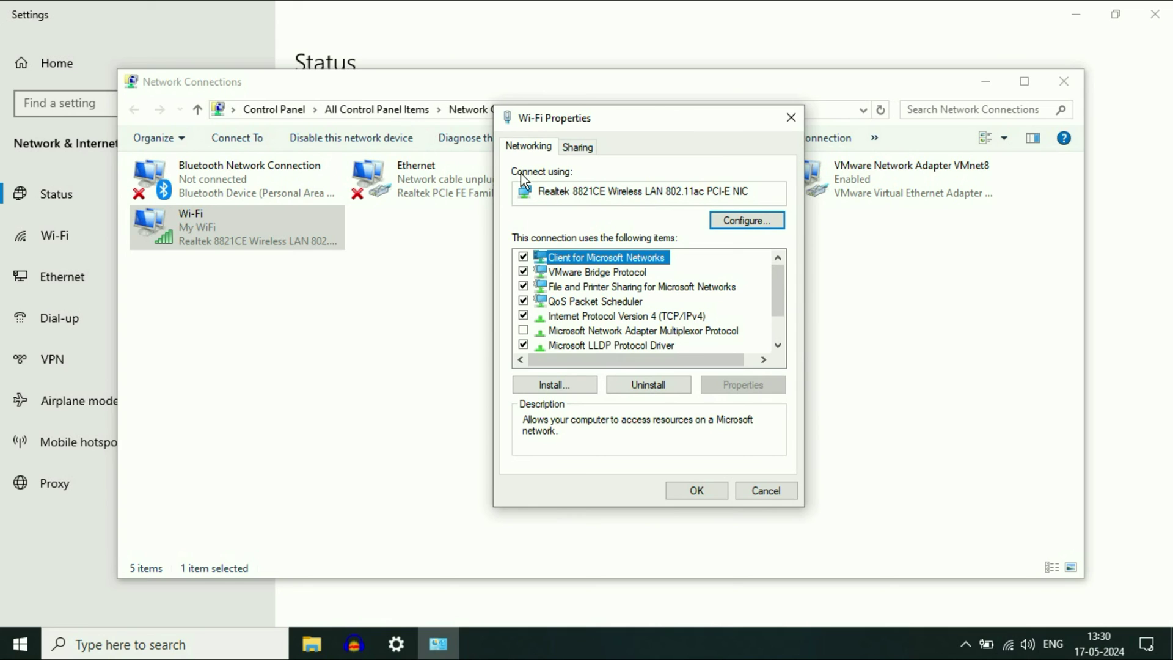
click(417, 183)
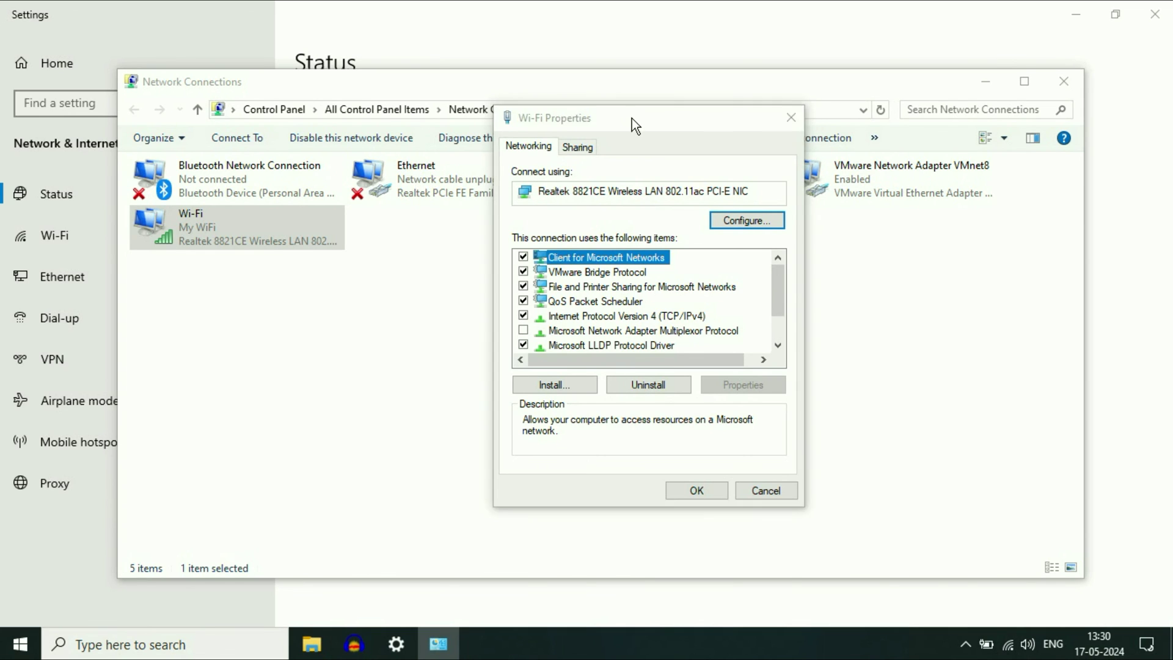
drag(632, 118, 430, 101)
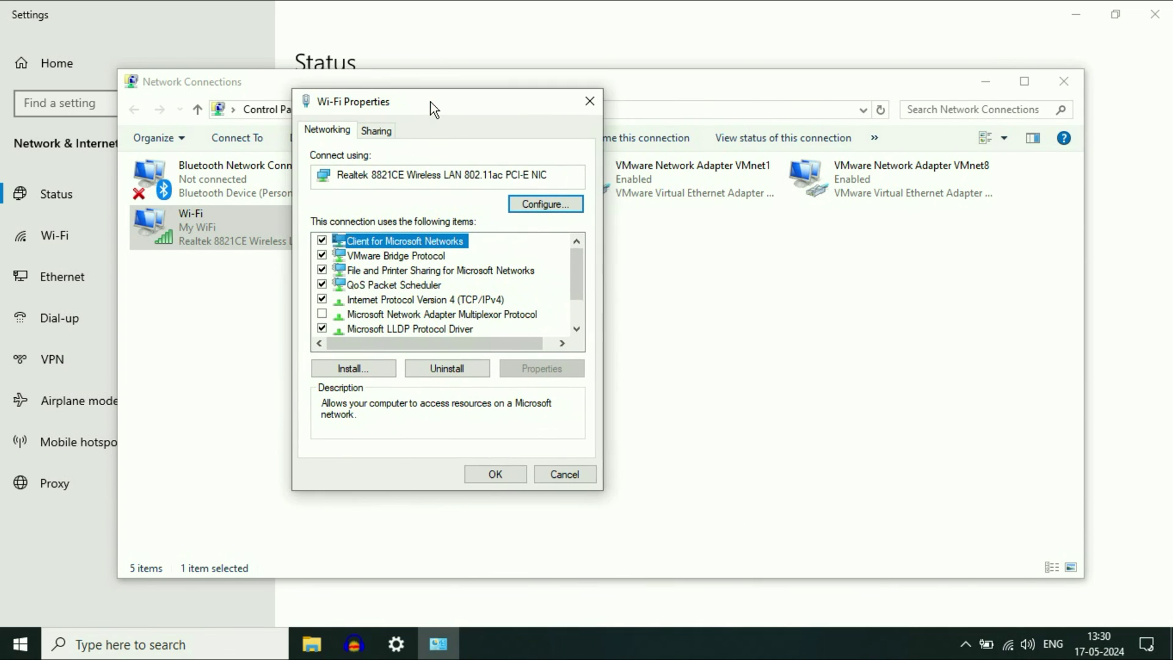
click(380, 299)
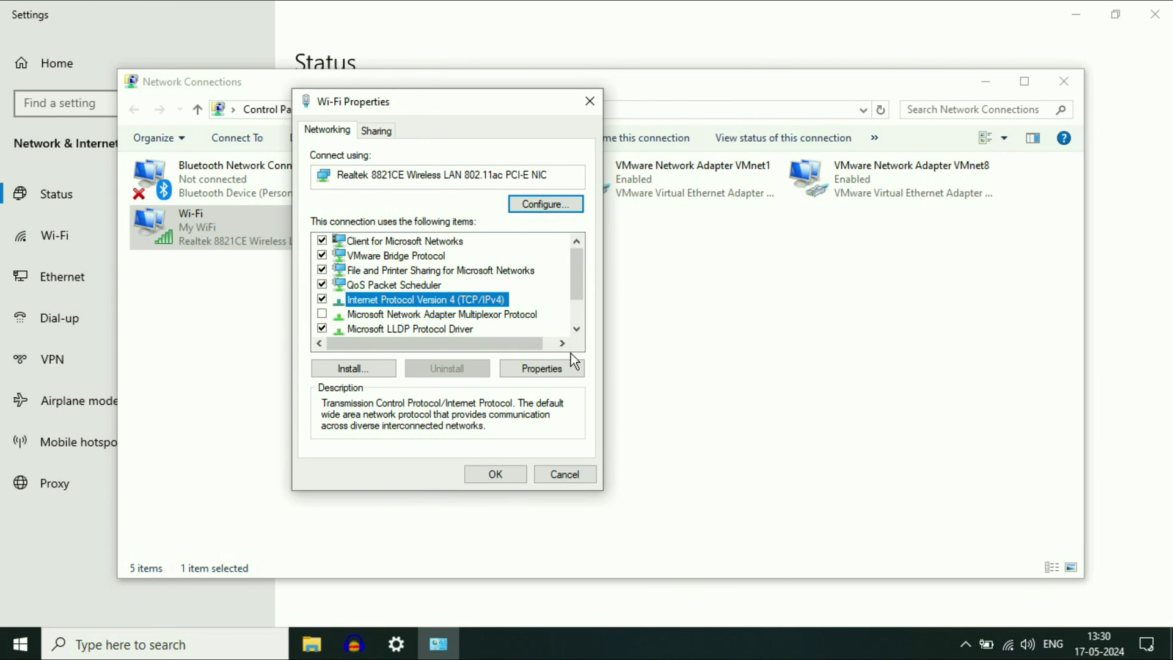
- Open the TCP/IPv4 properties, choose Use the following IP address, and start entering an address
click(559, 367)
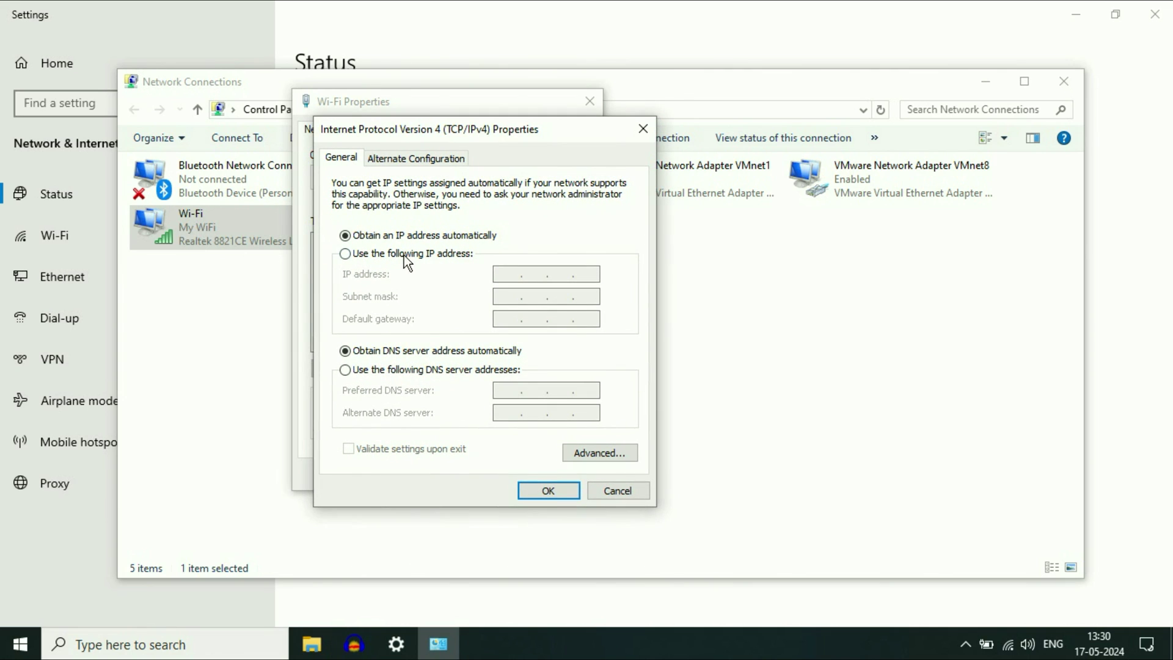
click(347, 255)
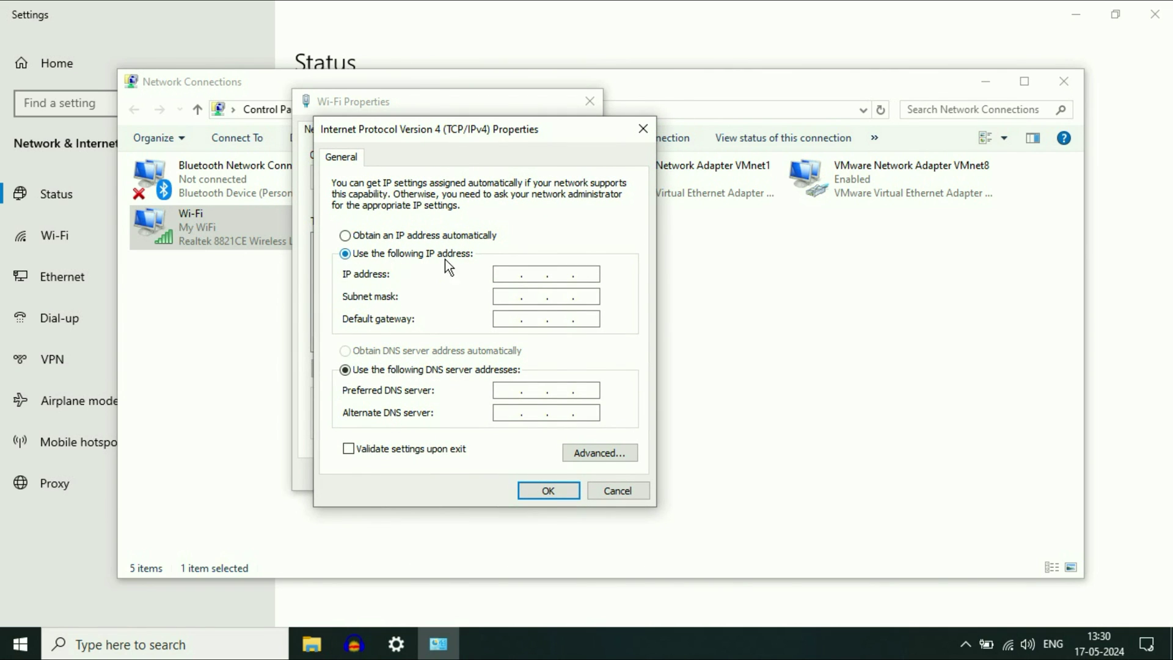
click(502, 274)
text(192 . )
text(155 . .)
- Cancel both property dialogs without saving and close Network Connections
click(619, 492)
click(567, 474)
click(1063, 81)
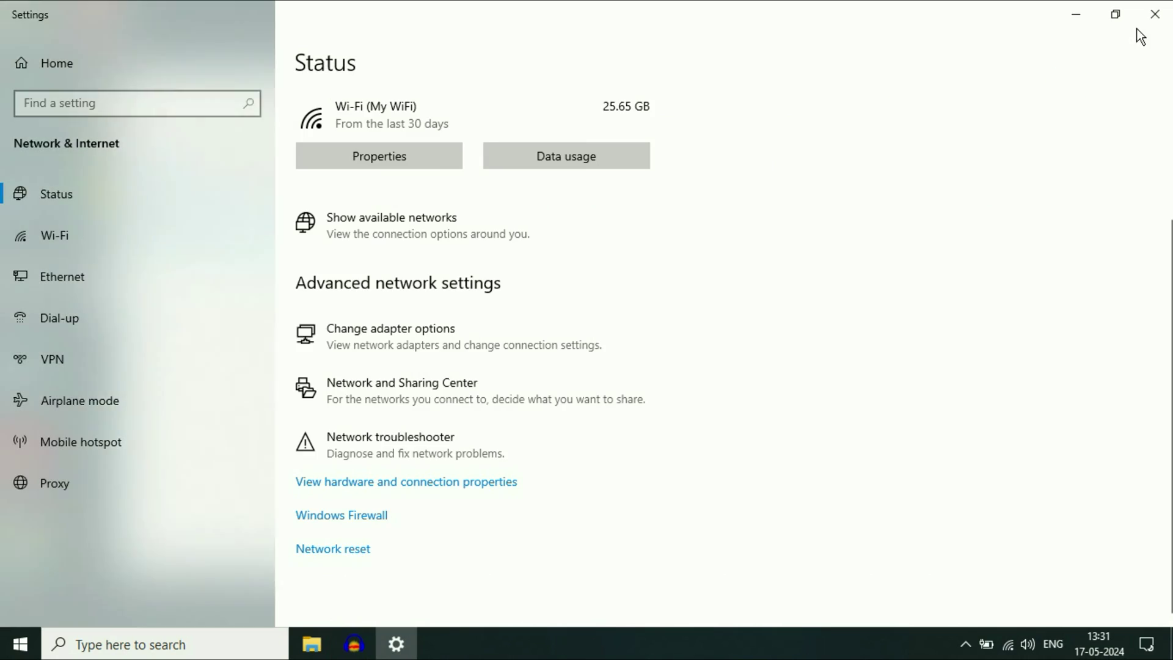